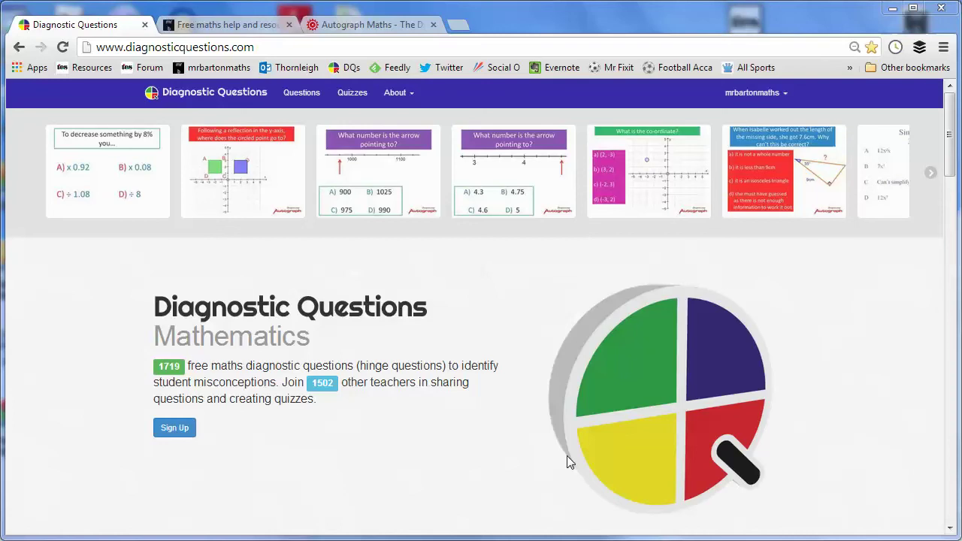
Step: Glance at the mrbartonmaths and Autograph pages, then return home and open the About menu
{"action": "left_click", "coordinate": [248, 29]}
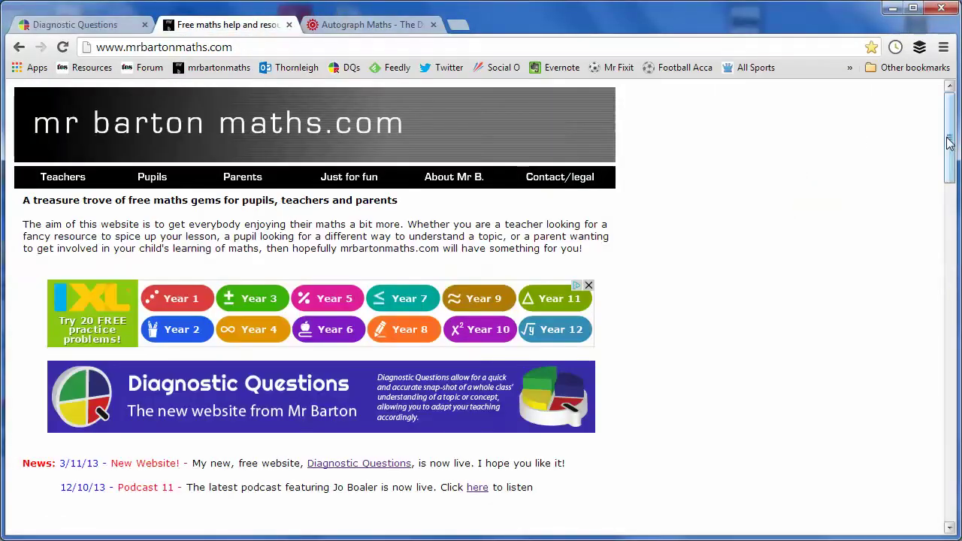
{"action": "mouse_move", "coordinate": [952, 143]}
{"action": "left_mouse_down"}
{"action": "mouse_move", "coordinate": [952, 205]}
{"action": "mouse_move", "coordinate": [951, 141]}
{"action": "left_mouse_up"}
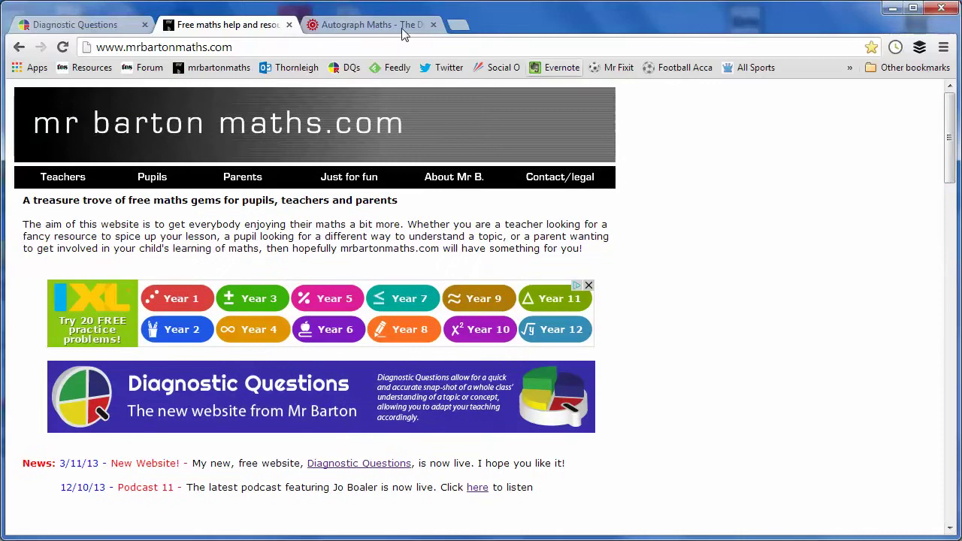
{"action": "left_click", "coordinate": [376, 25]}
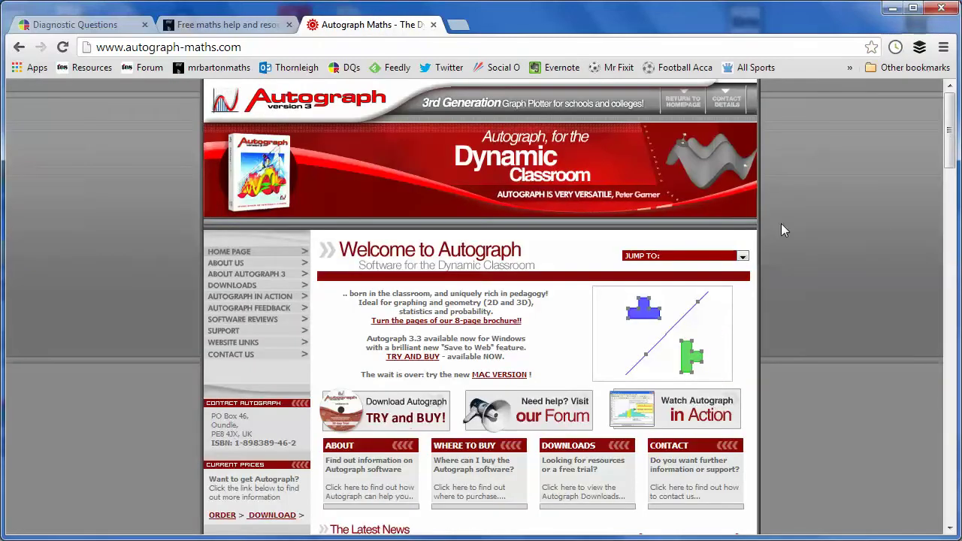
{"action": "left_click", "coordinate": [96, 25]}
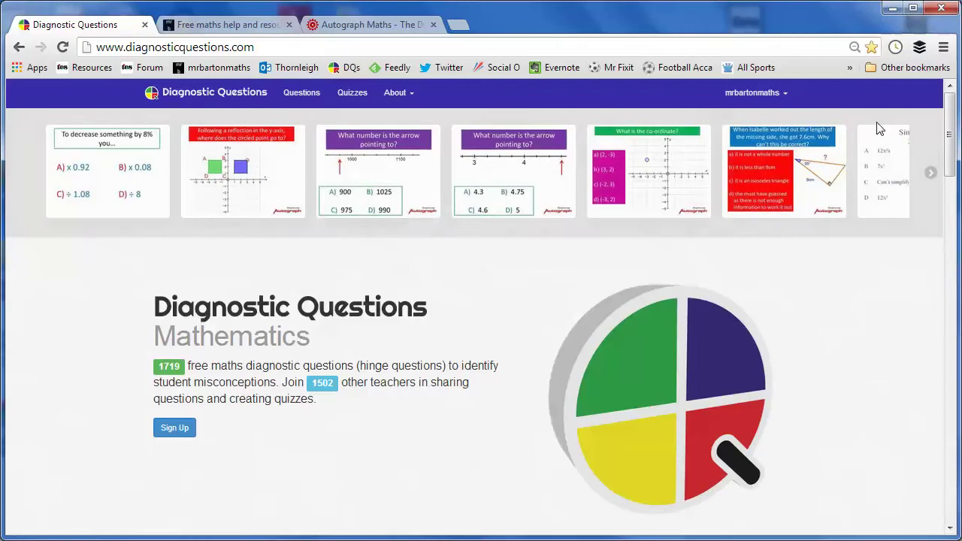
{"action": "left_click_drag", "start_coordinate": [949, 142], "coordinate": [949, 102]}
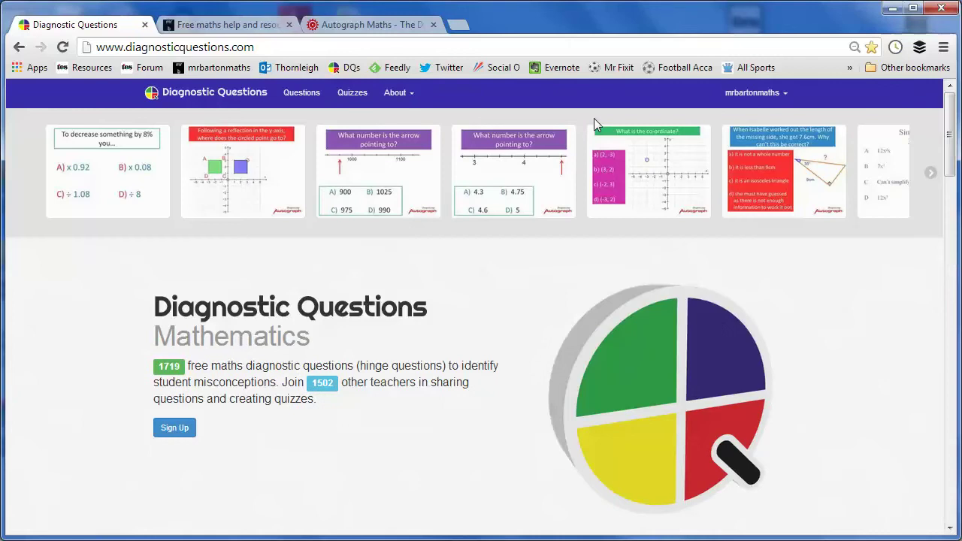
{"action": "left_click", "coordinate": [408, 98]}
Step: Open 'What are Diagnostic Questions?' and read its rectangle-area Example and Asking Questions sections
{"action": "left_click", "coordinate": [423, 116]}
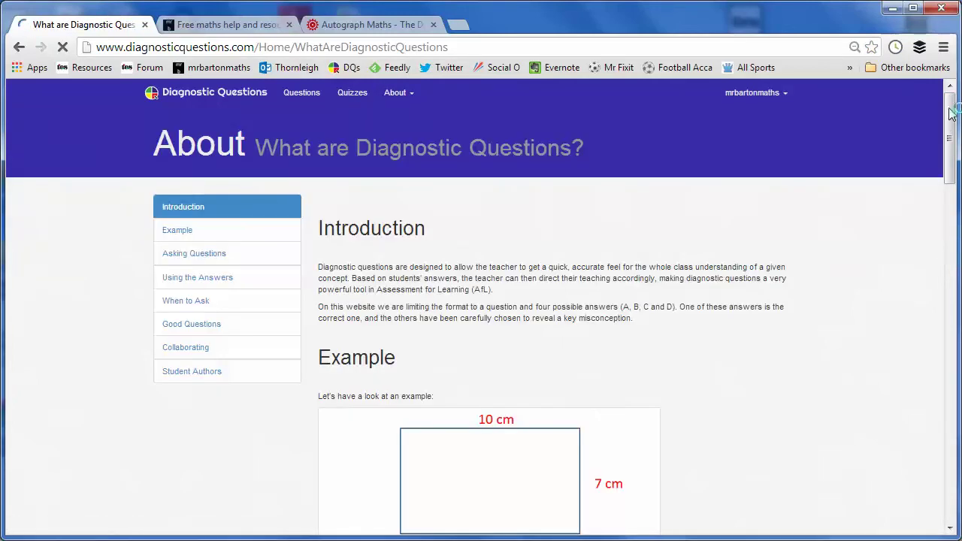
{"action": "left_click_drag", "start_coordinate": [952, 128], "coordinate": [952, 164]}
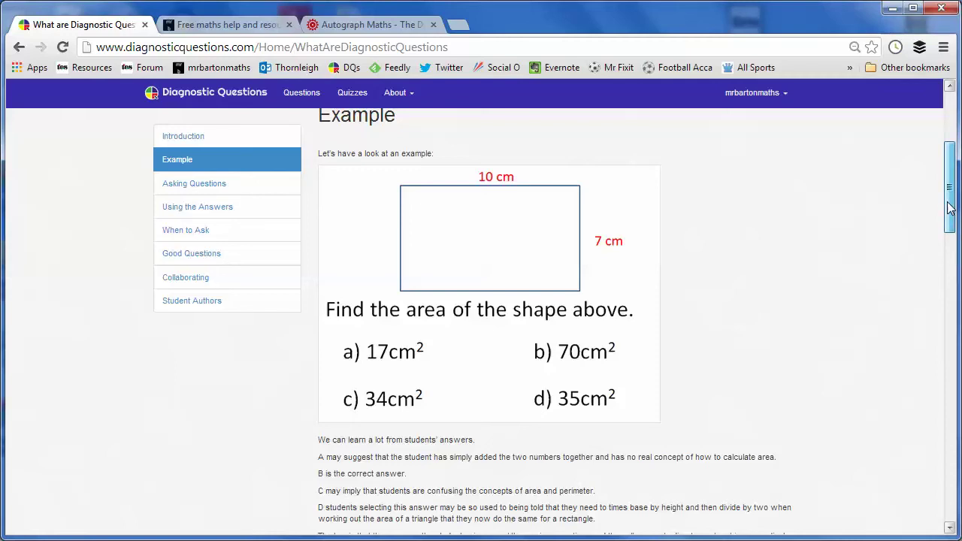
{"action": "left_click_drag", "start_coordinate": [951, 208], "coordinate": [950, 301]}
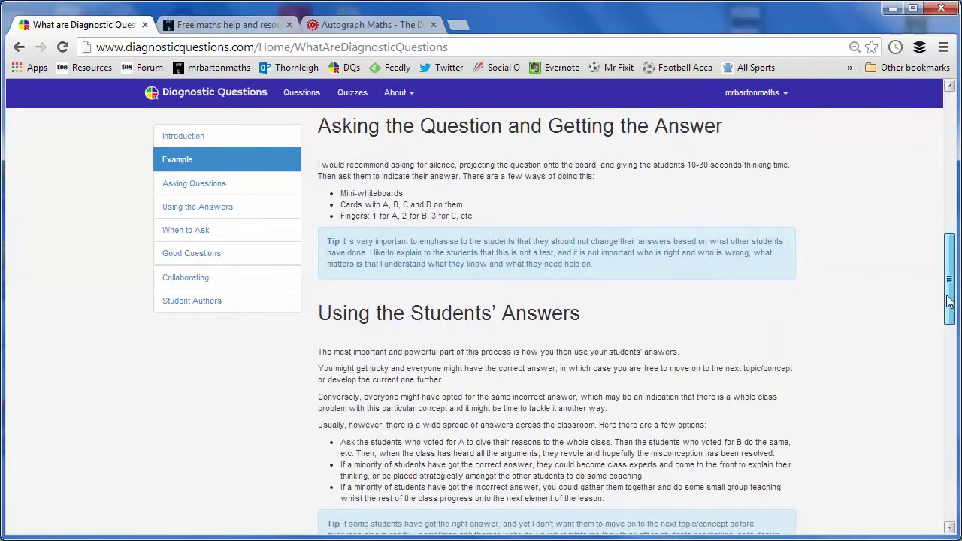
{"action": "left_click_drag", "start_coordinate": [949, 300], "coordinate": [949, 142]}
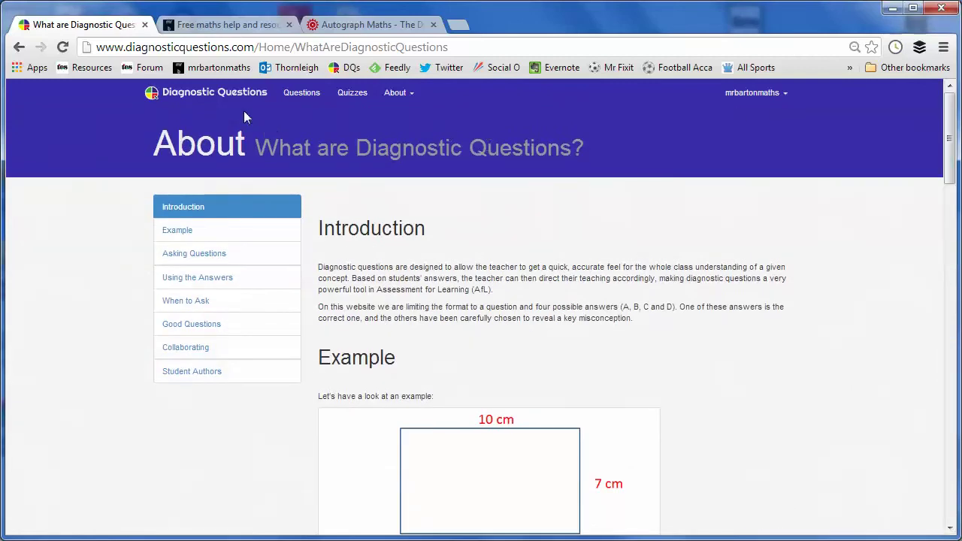
Step: Go from the home page to the Questions bank and start a new question with Create Question
{"action": "left_click", "coordinate": [225, 96]}
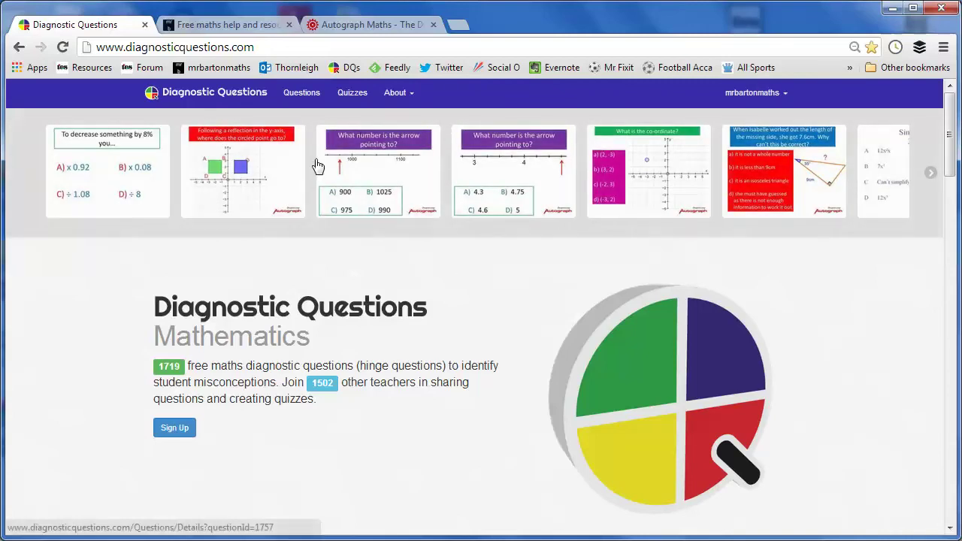
{"action": "left_click", "coordinate": [302, 96]}
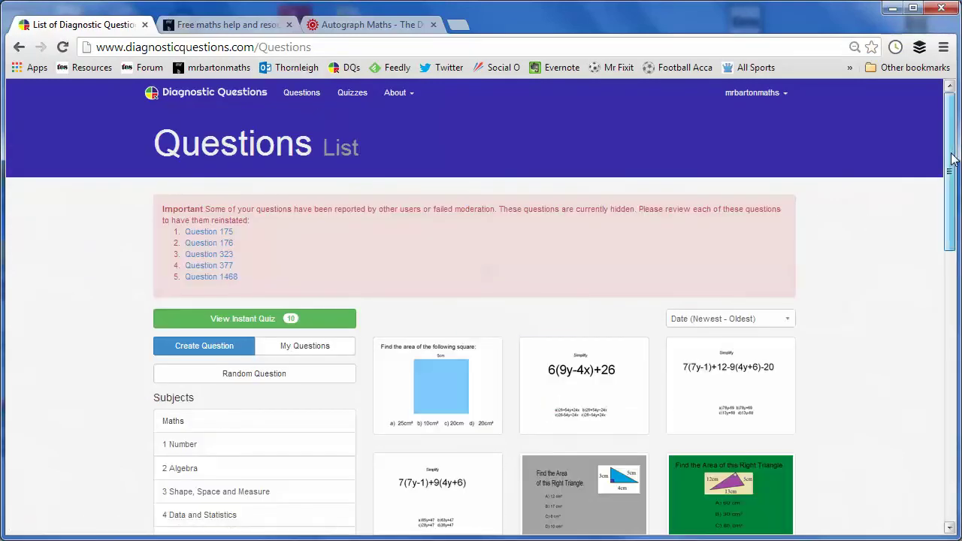
{"action": "scroll", "coordinate": [951, 158], "scroll_direction": "down", "scroll_amount": 1}
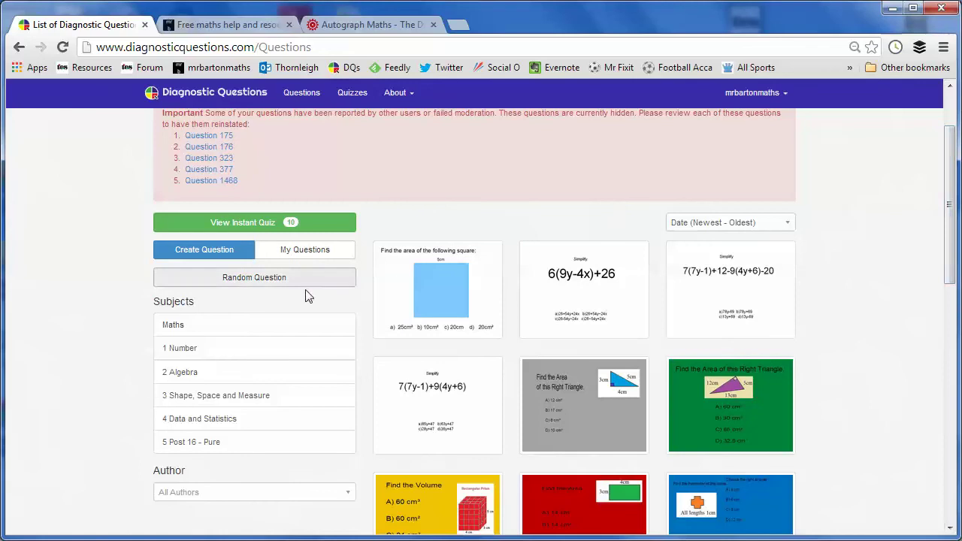
{"action": "left_click", "coordinate": [227, 255]}
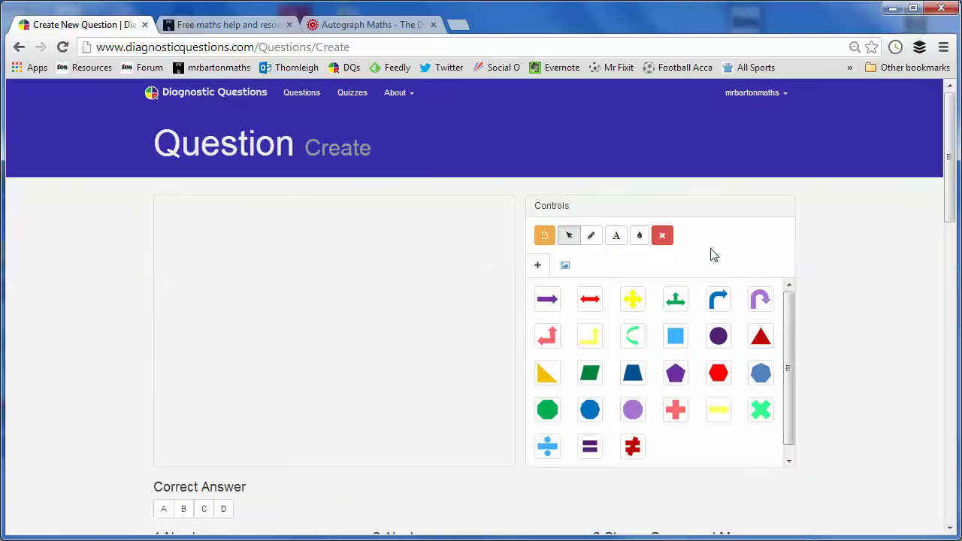
{"action": "left_click", "coordinate": [637, 346]}
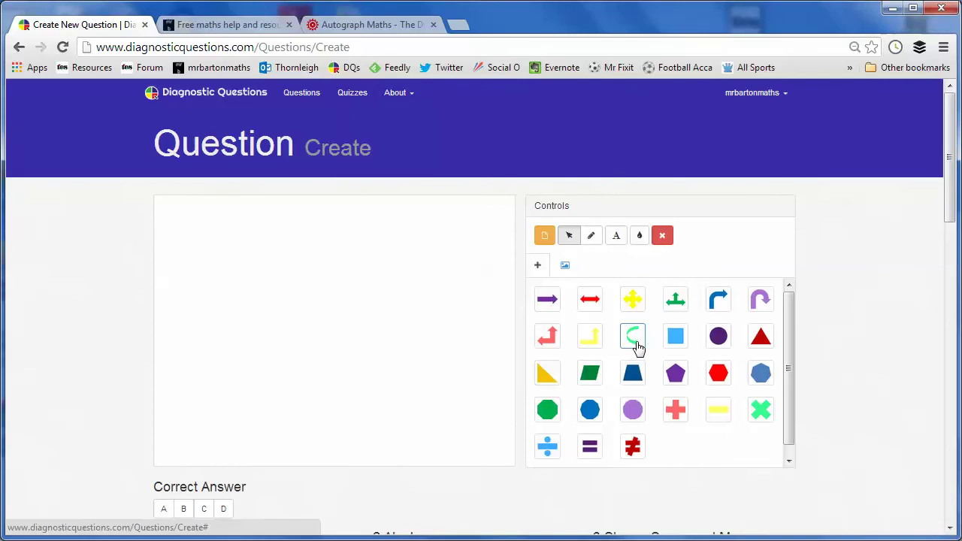
Step: Draw a freehand pencil loop, view the Insert Image gallery, then return to the home page
{"action": "left_click", "coordinate": [592, 237]}
{"action": "mouse_move", "coordinate": [322, 278]}
{"action": "left_mouse_down"}
{"action": "mouse_move", "coordinate": [348, 339]}
{"action": "mouse_move", "coordinate": [339, 347]}
{"action": "mouse_move", "coordinate": [276, 329]}
{"action": "mouse_move", "coordinate": [258, 286]}
{"action": "left_mouse_up"}
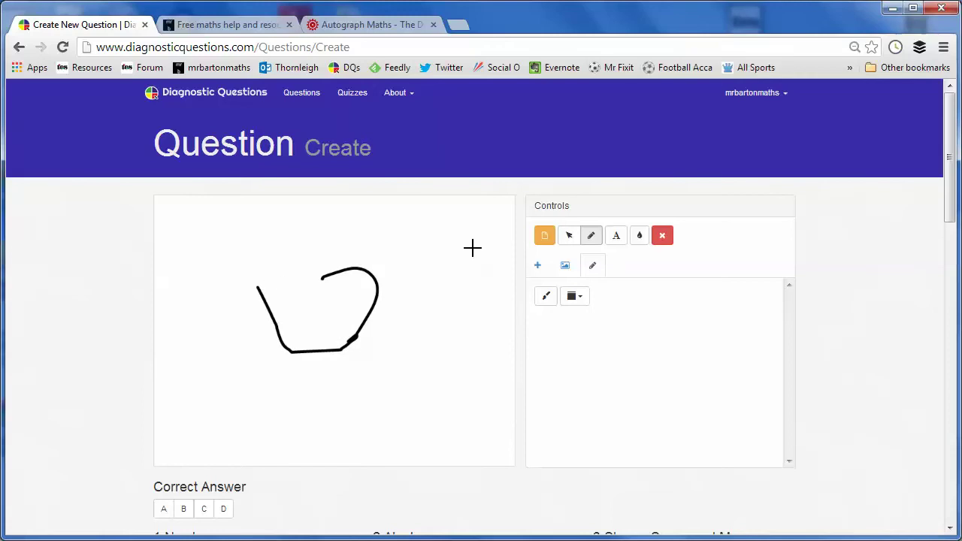
{"action": "left_click", "coordinate": [565, 267]}
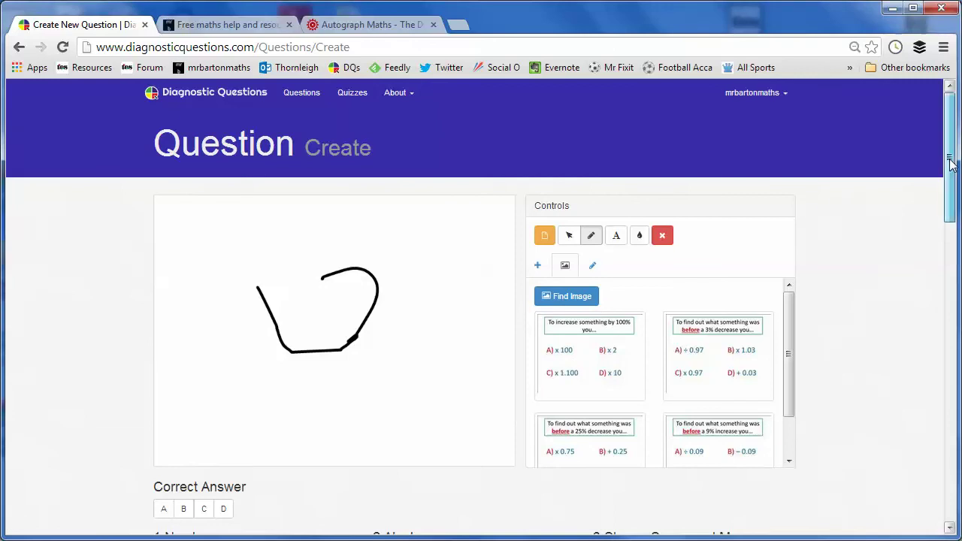
{"action": "left_click_drag", "start_coordinate": [952, 155], "coordinate": [952, 117]}
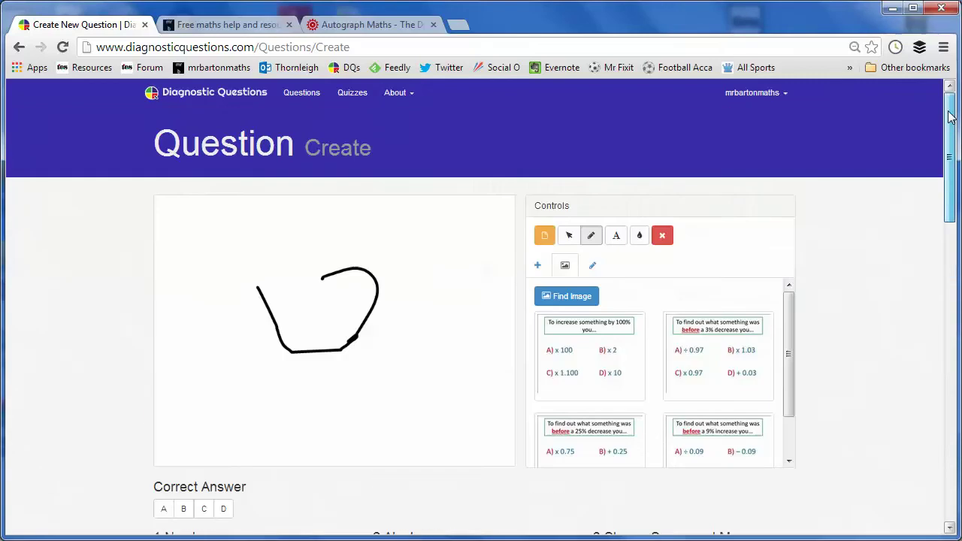
{"action": "left_click", "coordinate": [231, 96]}
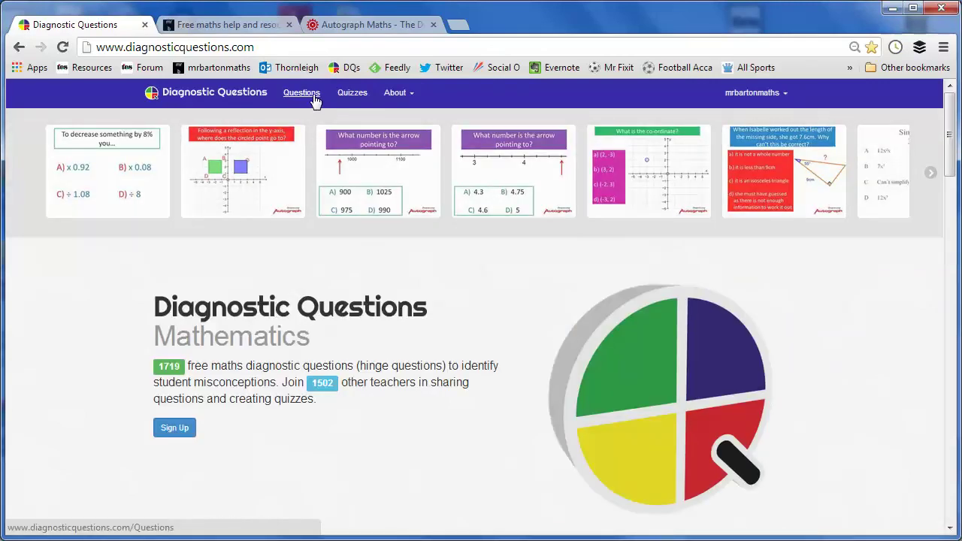
Step: Browse the question bank filtered to Algebra
{"action": "left_click", "coordinate": [309, 97]}
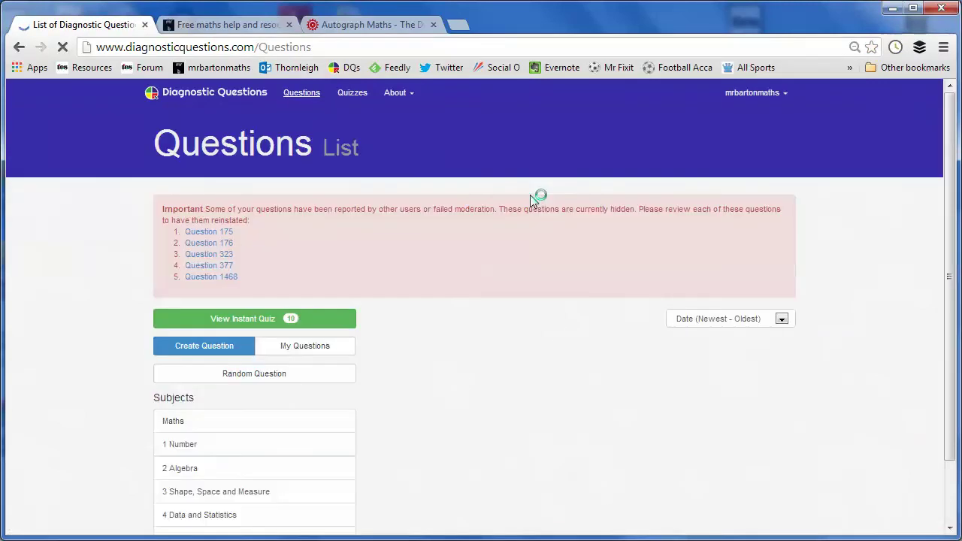
{"action": "scroll", "coordinate": [951, 176], "scroll_direction": "down", "scroll_amount": 1}
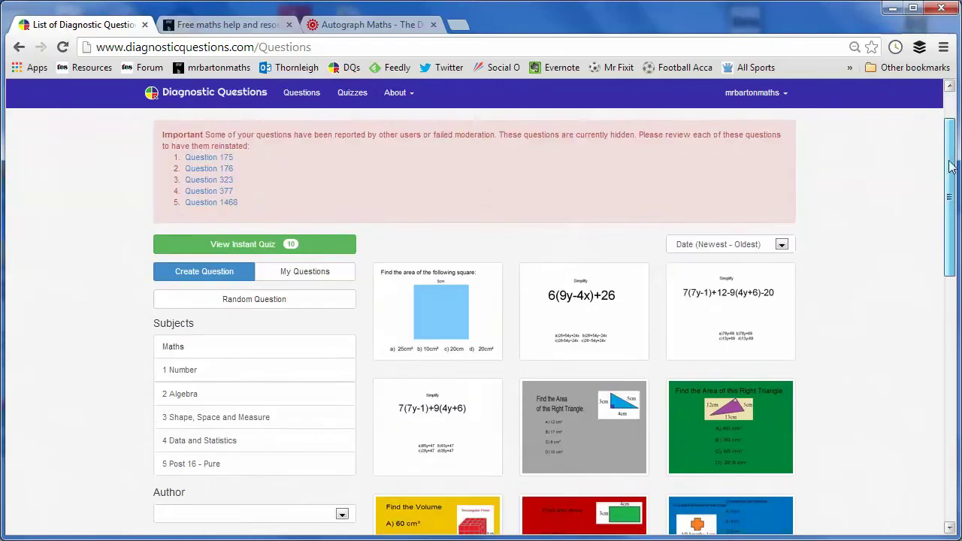
{"action": "scroll", "coordinate": [951, 176], "scroll_direction": "down", "scroll_amount": 1}
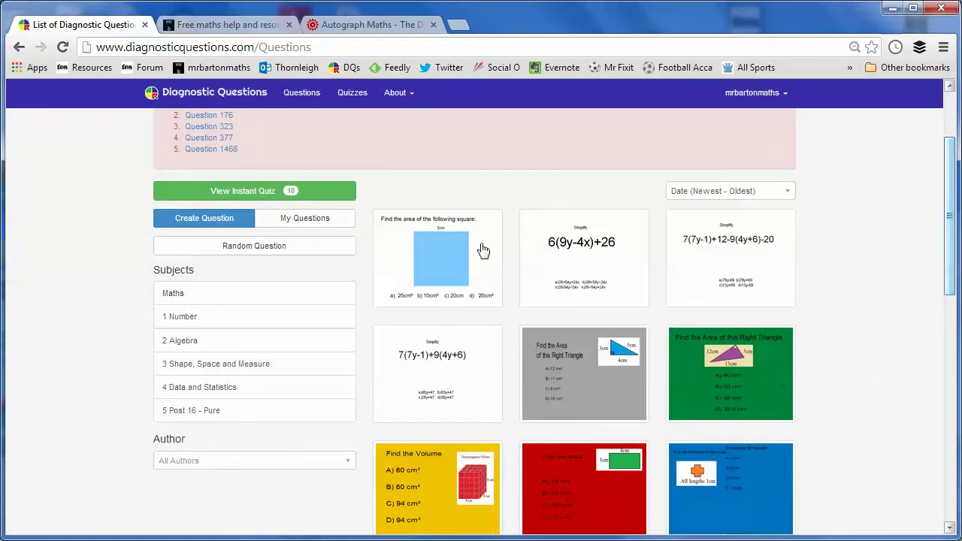
{"action": "left_click", "coordinate": [178, 347]}
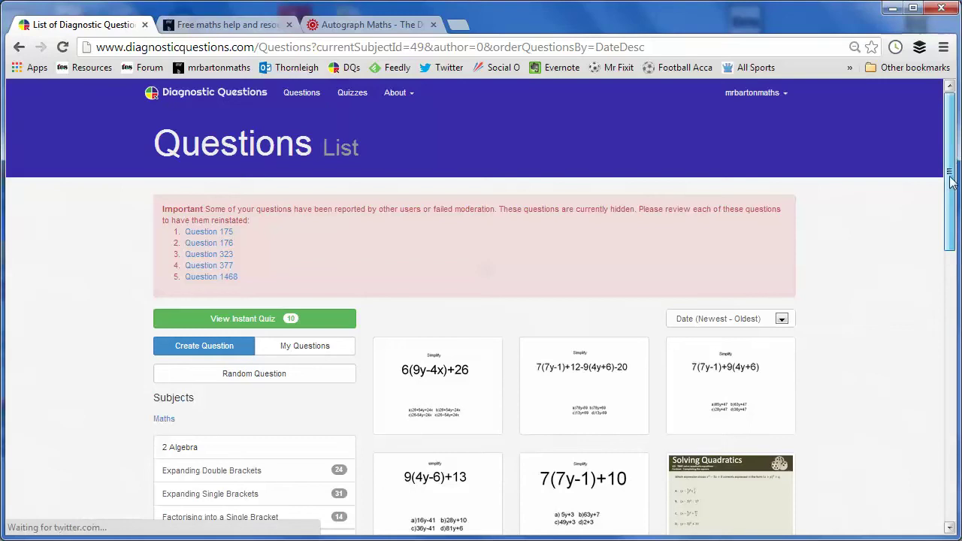
{"action": "scroll", "coordinate": [951, 198], "scroll_direction": "down", "scroll_amount": 1}
{"action": "scroll", "coordinate": [951, 198], "scroll_direction": "down", "scroll_amount": 1}
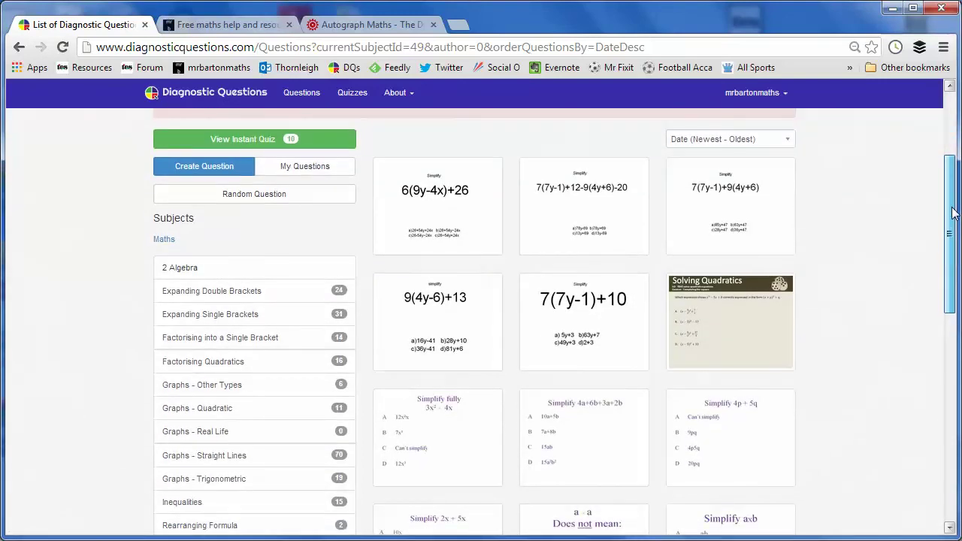
{"action": "mouse_move", "coordinate": [489, 240]}
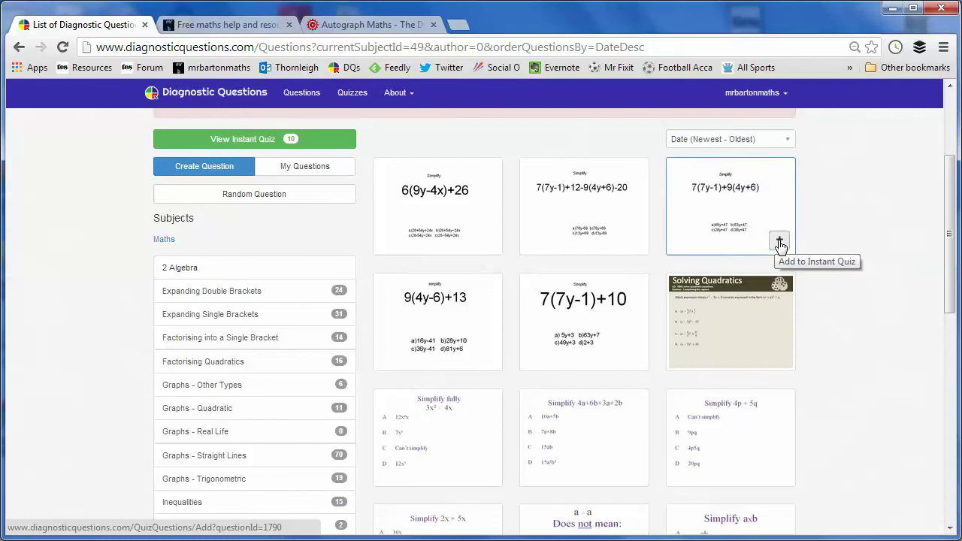
{"action": "left_click_drag", "start_coordinate": [950, 239], "coordinate": [946, 167]}
Step: Open the Demonstration quiz from the Quizzes list and start it as a fullscreen slideshow
{"action": "left_click", "coordinate": [358, 97]}
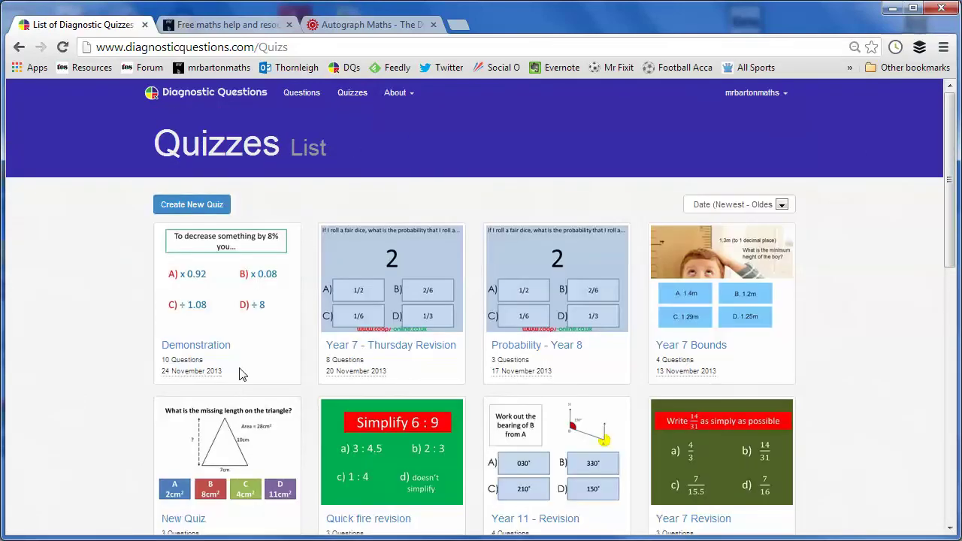
{"action": "left_click", "coordinate": [173, 348]}
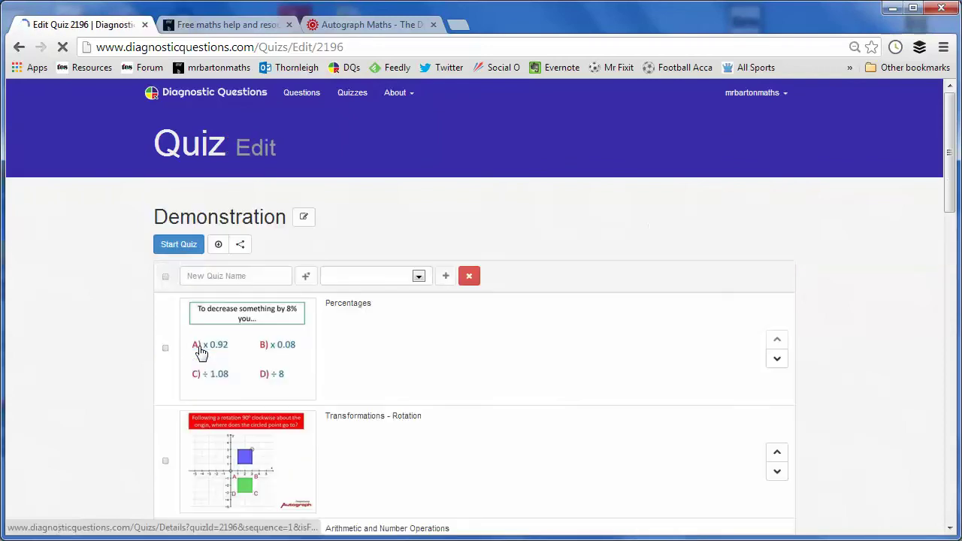
{"action": "left_click", "coordinate": [178, 246]}
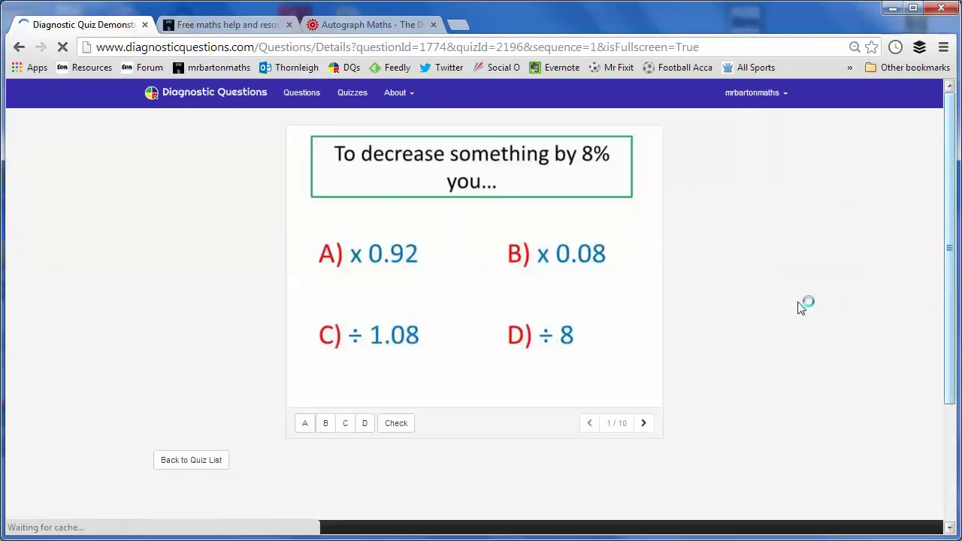
Step: Advance the slideshow through questions 2–7, then exit fullscreen to question 7's details page
{"action": "left_click", "coordinate": [645, 424]}
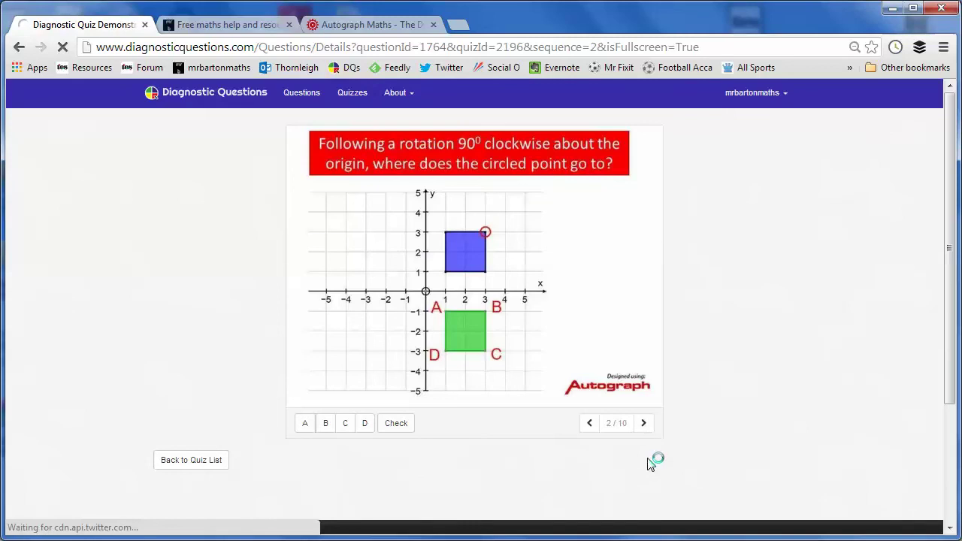
{"action": "left_click", "coordinate": [644, 426]}
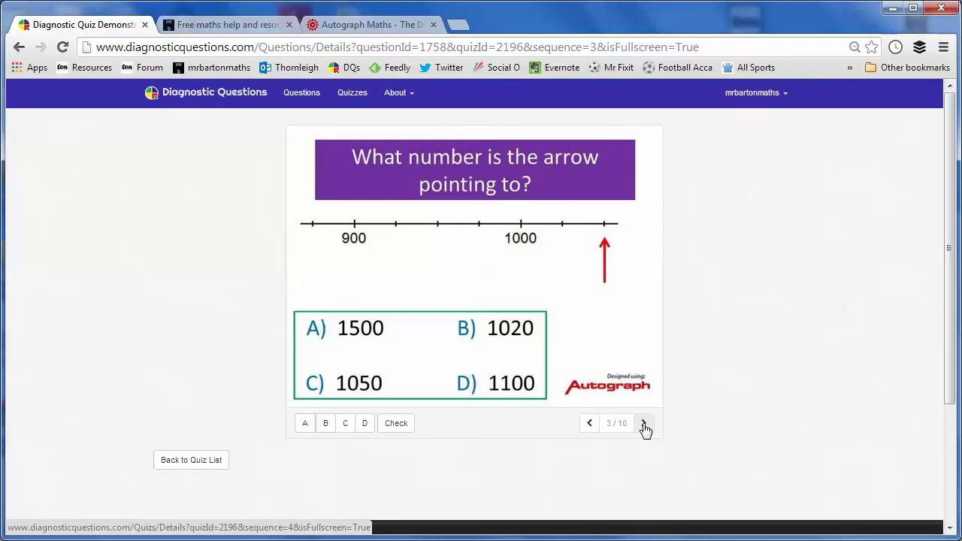
{"action": "left_click", "coordinate": [645, 426]}
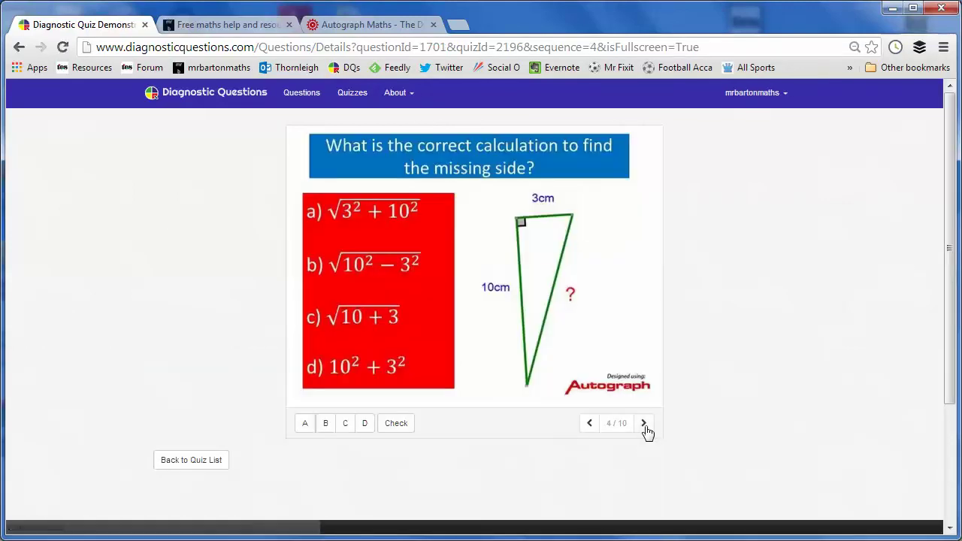
{"action": "left_click", "coordinate": [645, 426]}
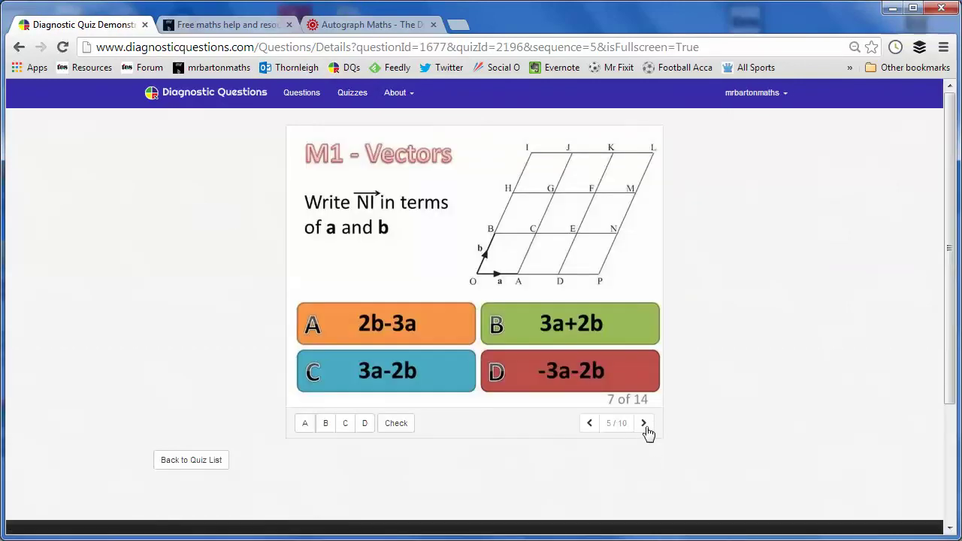
{"action": "left_click", "coordinate": [644, 426]}
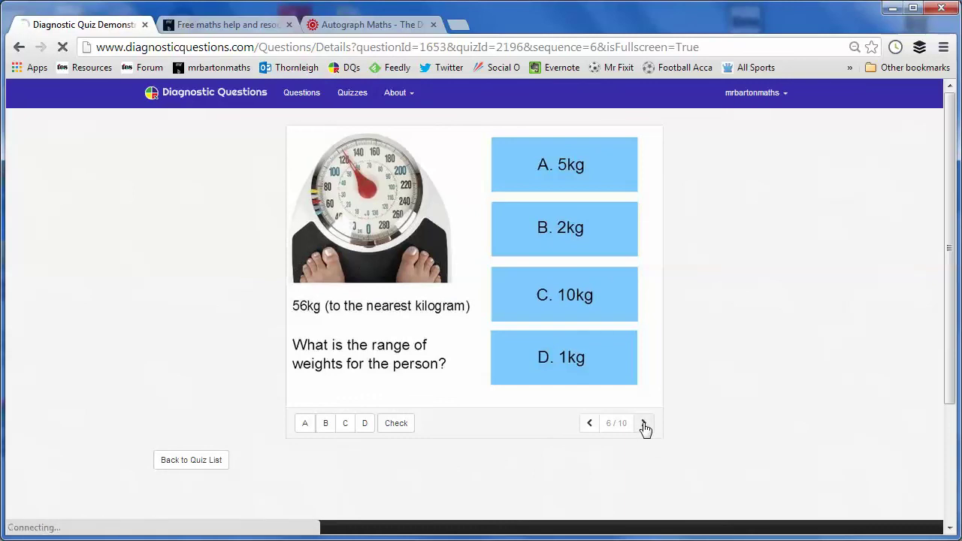
{"action": "left_click", "coordinate": [645, 426]}
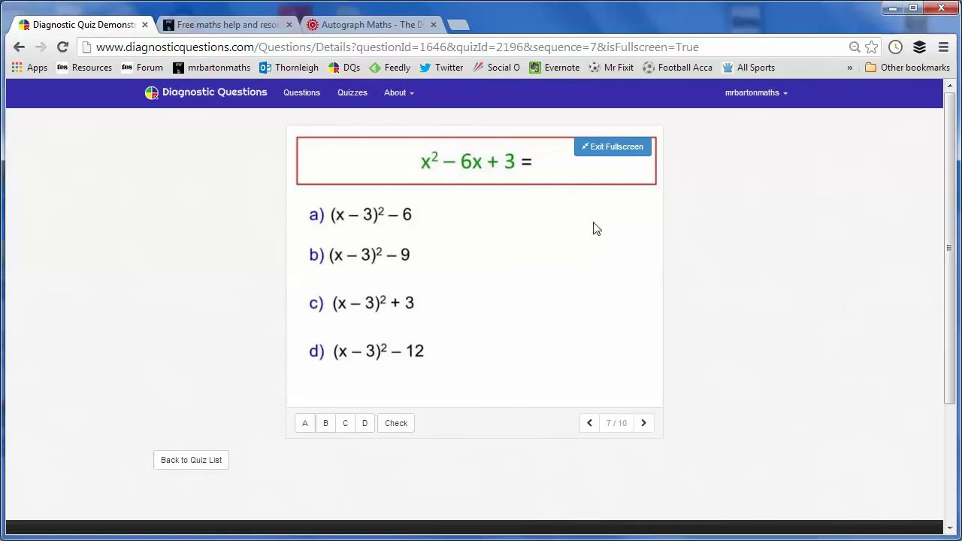
{"action": "left_click", "coordinate": [608, 153]}
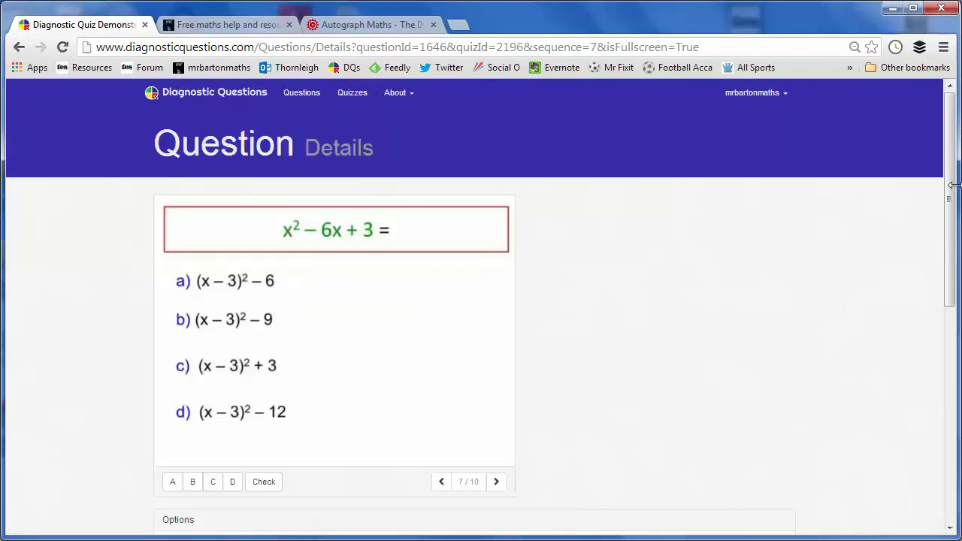
Step: Answer question 7 with B and check the result
{"action": "scroll", "coordinate": [953, 170], "scroll_direction": "down", "scroll_amount": 1}
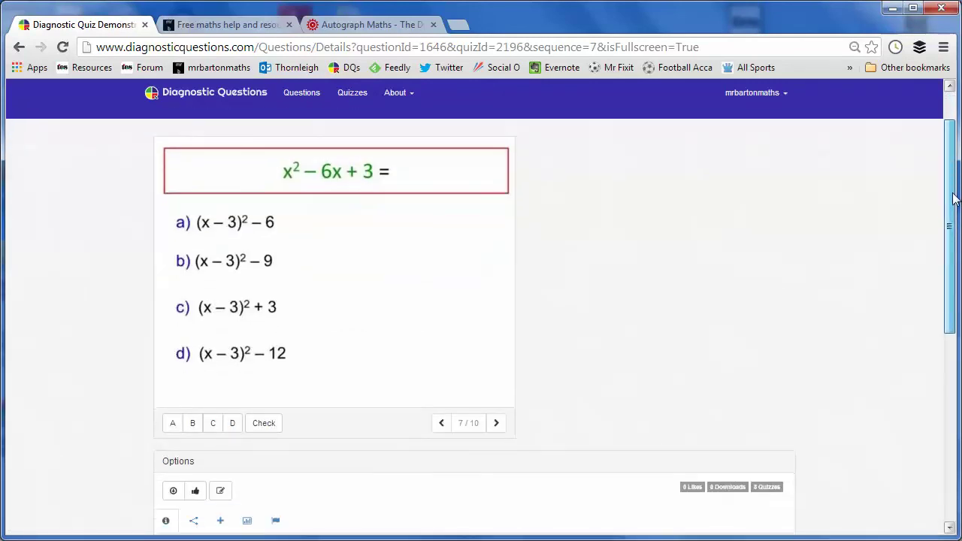
{"action": "left_click", "coordinate": [193, 419]}
{"action": "left_click", "coordinate": [264, 415]}
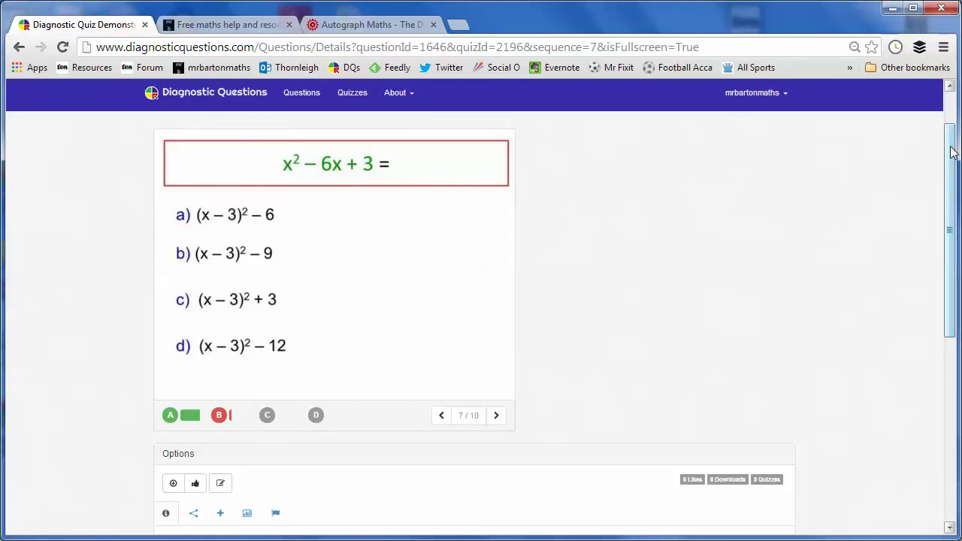
Step: Show question 7's answer statistics, where all 7 responses chose A
{"action": "left_click_drag", "start_coordinate": [952, 152], "coordinate": [952, 151]}
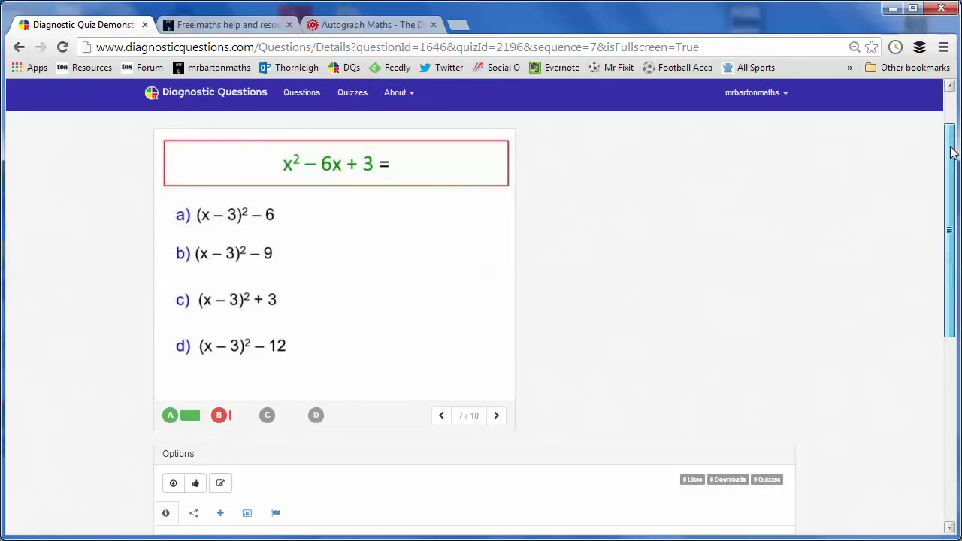
{"action": "left_click_drag", "start_coordinate": [952, 152], "coordinate": [952, 212]}
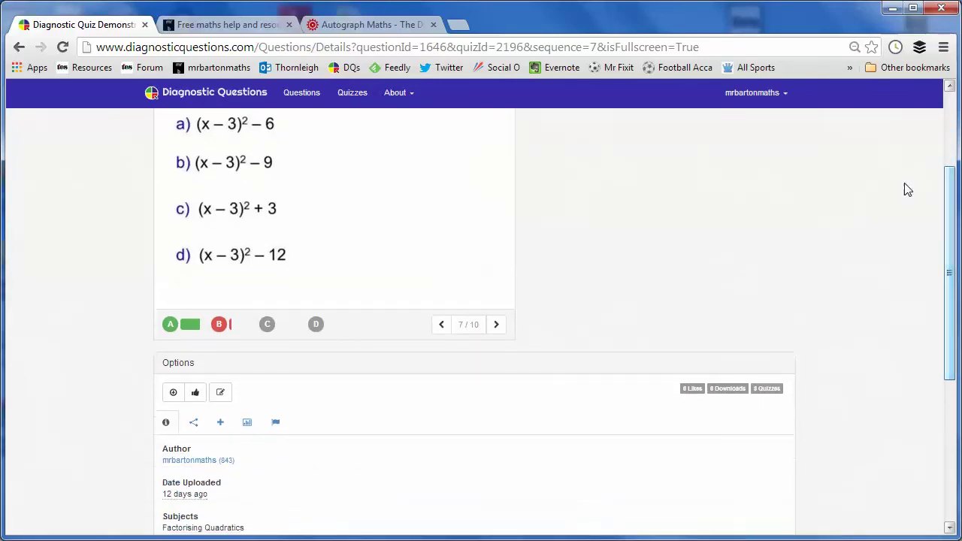
{"action": "left_click", "coordinate": [255, 422]}
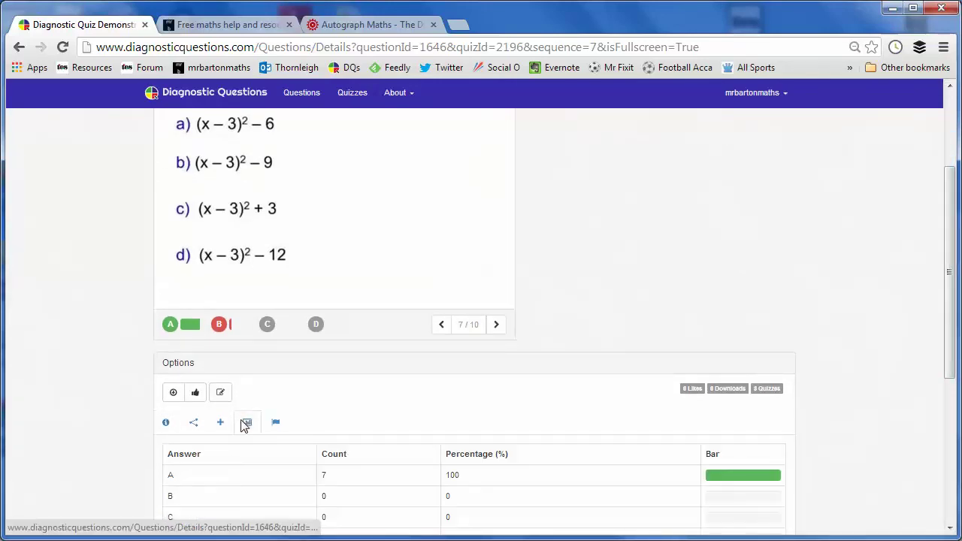
{"action": "left_click_drag", "start_coordinate": [954, 194], "coordinate": [932, 116]}
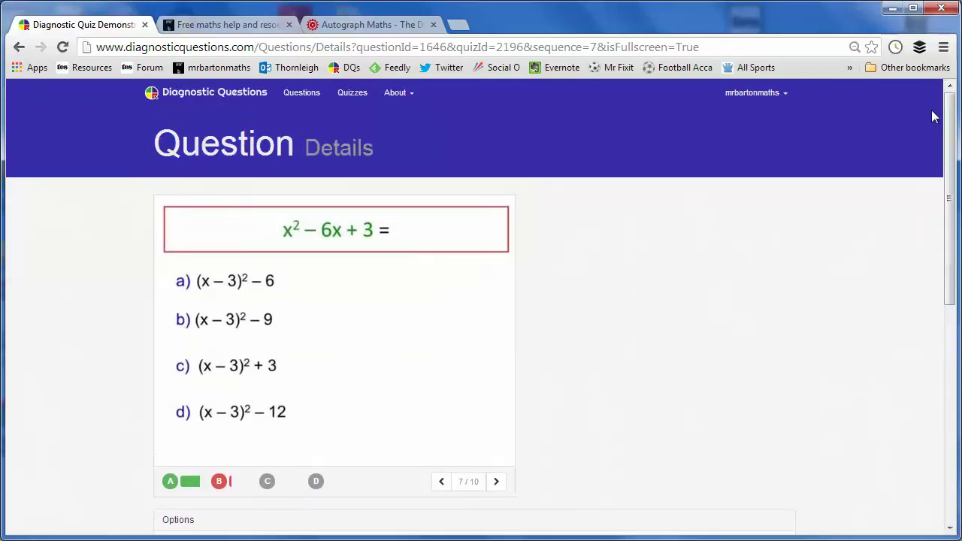
Step: Return via the logo to the home page and scroll to its 1719-question introduction
{"action": "left_click", "coordinate": [230, 97]}
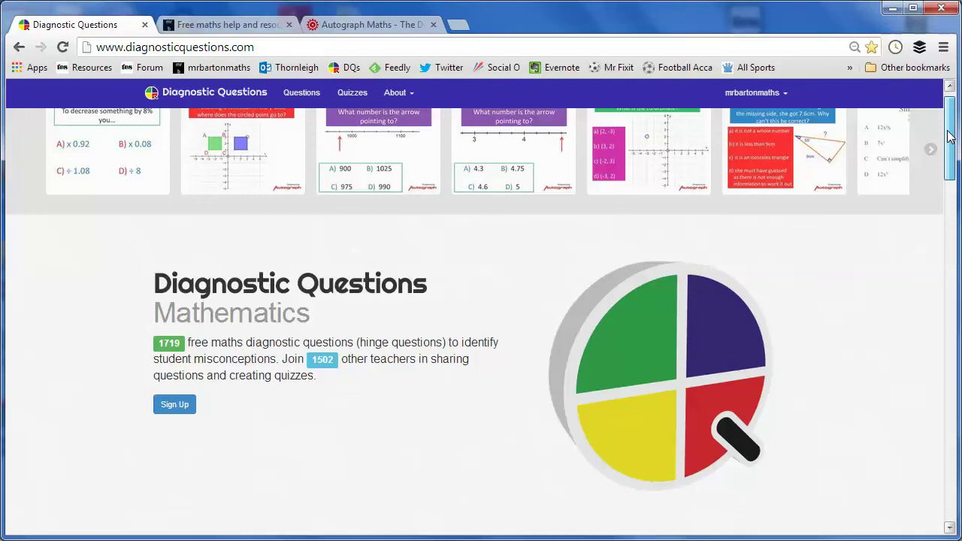
{"action": "left_click_drag", "start_coordinate": [949, 137], "coordinate": [949, 146]}
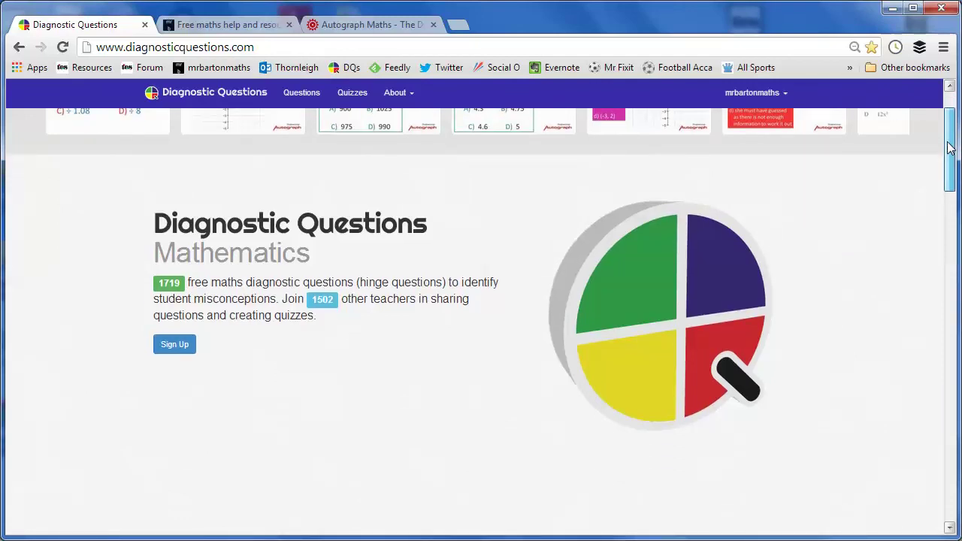
{"action": "mouse_move", "coordinate": [949, 146]}
{"action": "left_mouse_down"}
{"action": "mouse_move", "coordinate": [950, 167]}
{"action": "mouse_move", "coordinate": [940, 131]}
{"action": "left_mouse_up"}
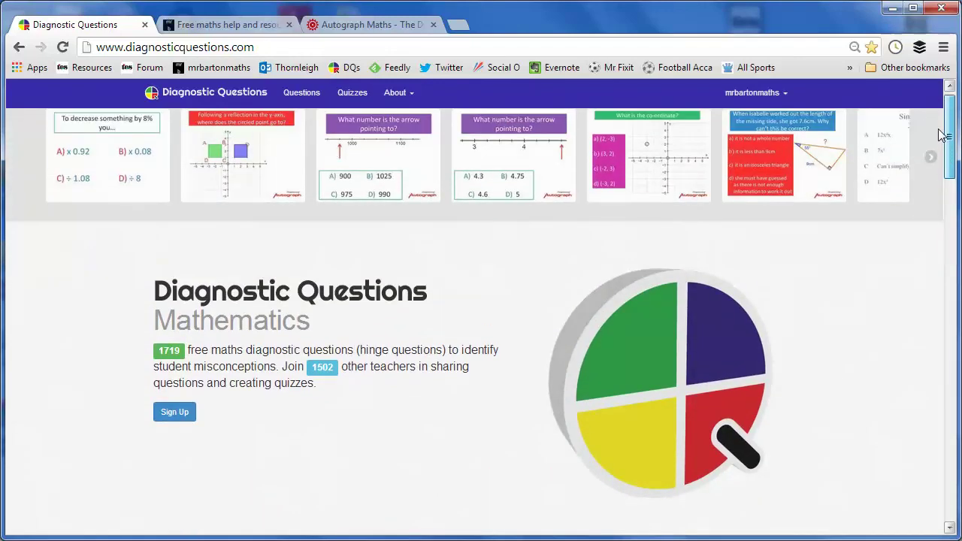